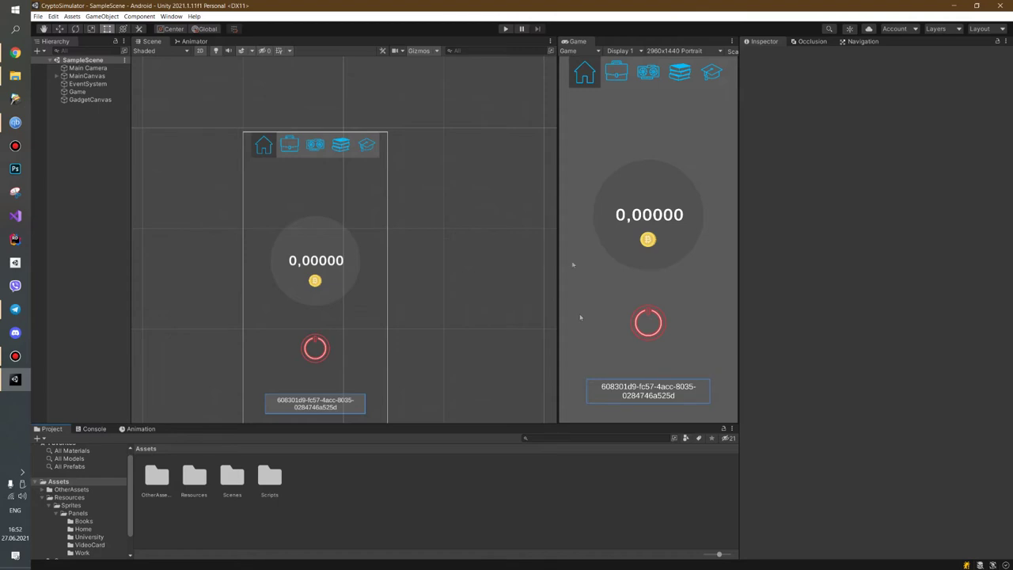
- Test-run the game, start the coin counter, then stop play mode
key("ctrl+p")
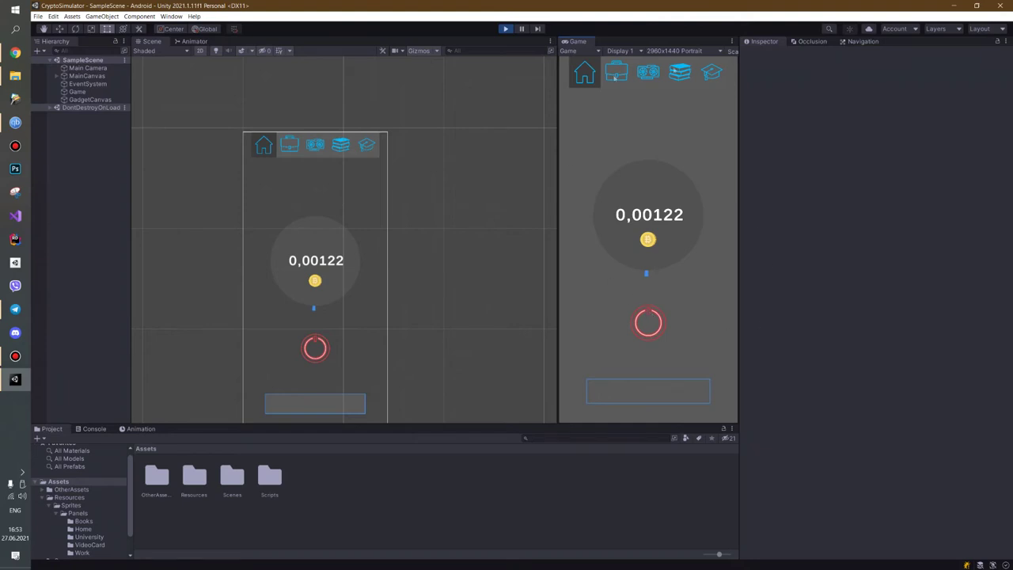
left_click(638, 321)
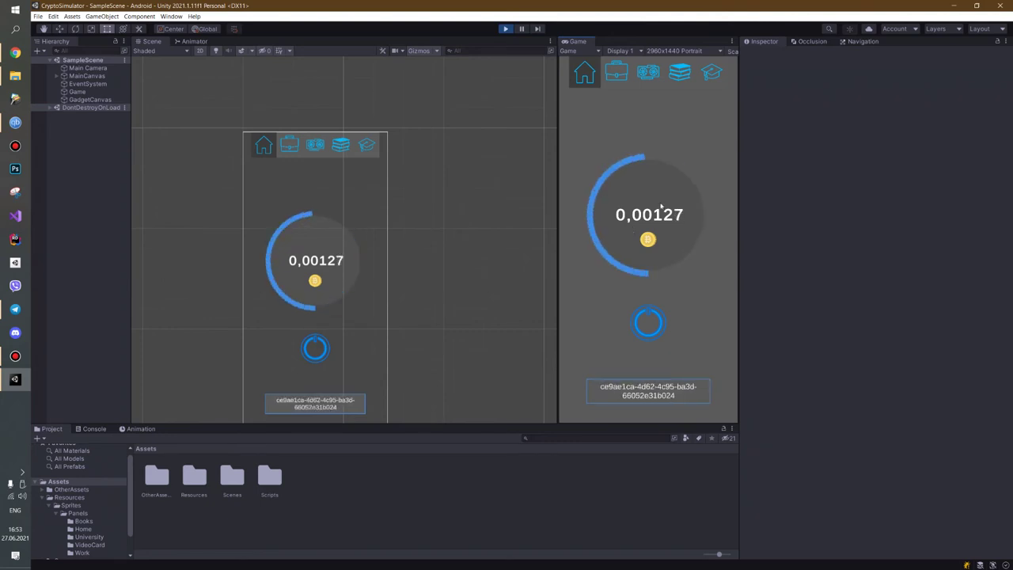
left_click(506, 29)
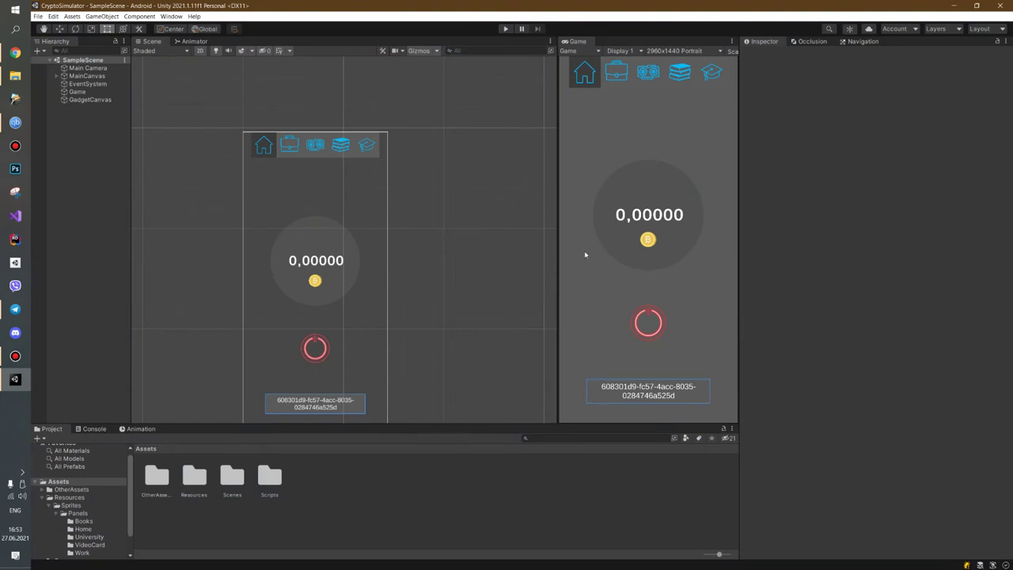
- Expand MainCanvas, MainPanel and Coin Circle, then select FillBack to show its image settings
left_click(57, 76)
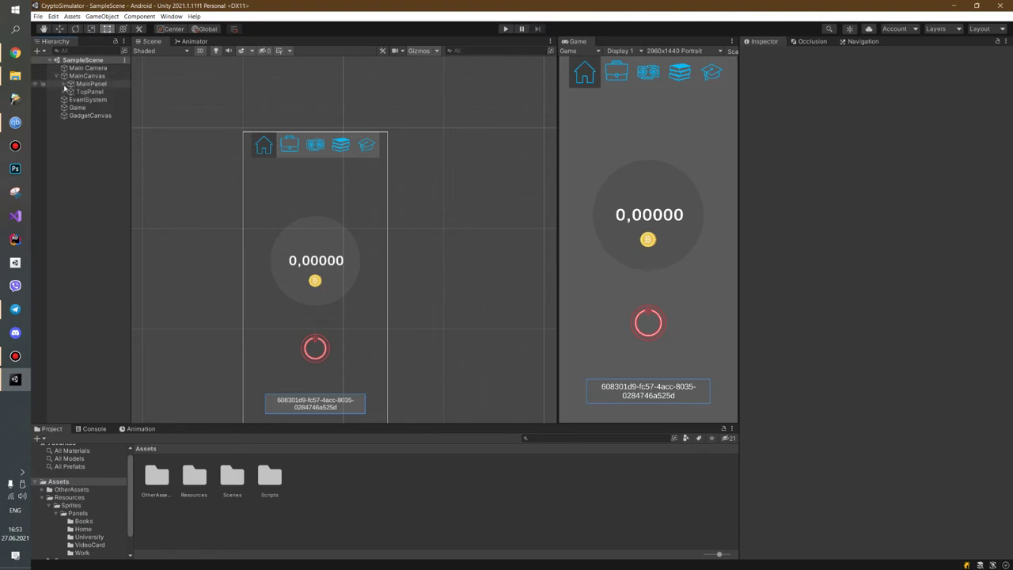
left_click(65, 85)
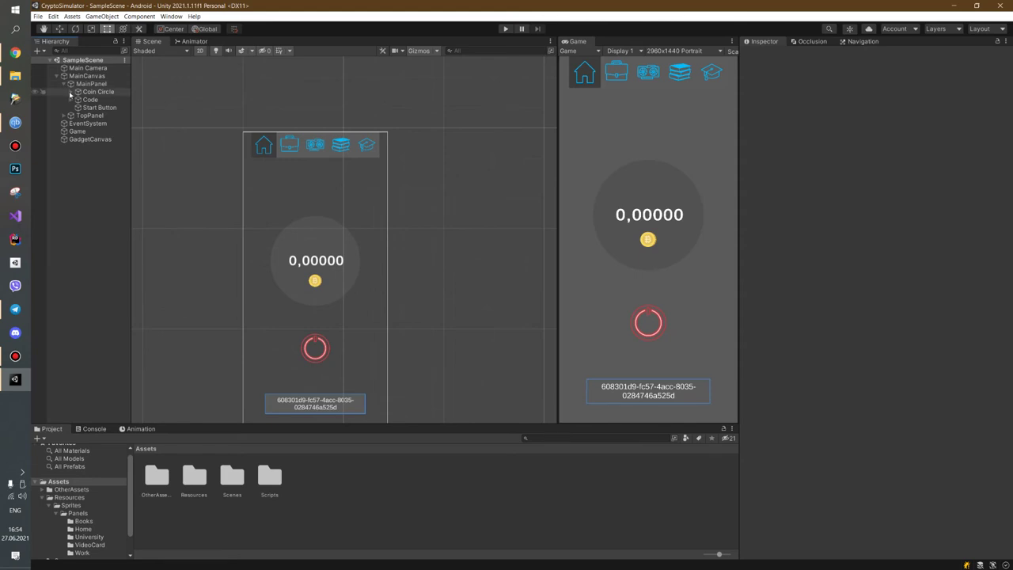
left_click(71, 93)
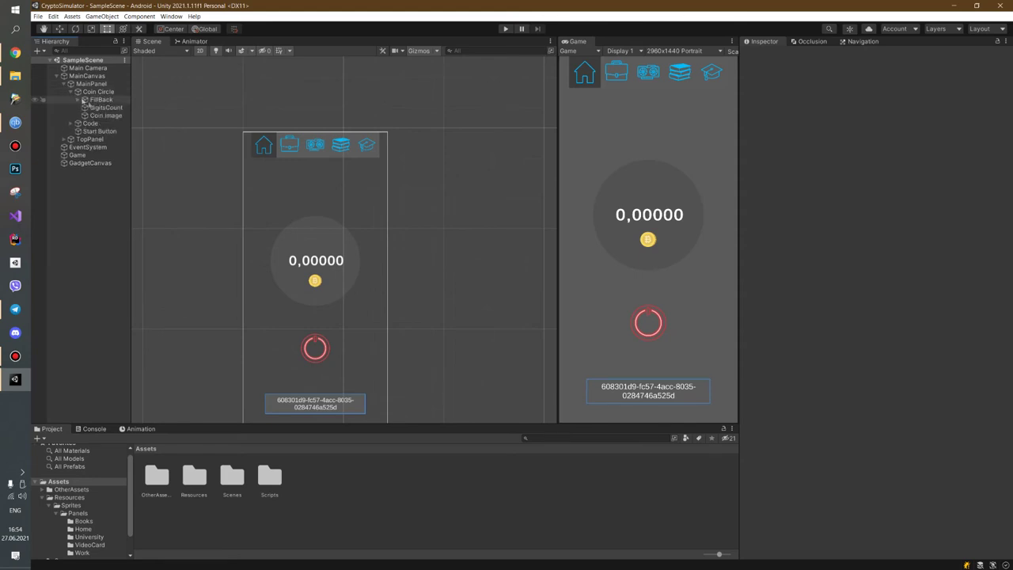
left_click(79, 101)
left_click(102, 100)
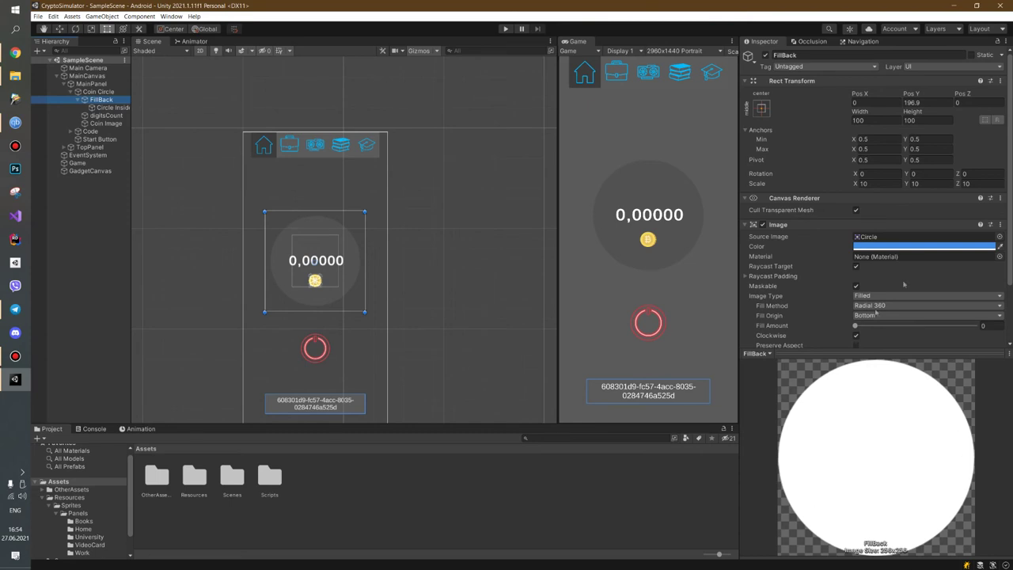
- Set FillBack's Fill Amount to 1, undo an accidental move of Circle Inside, and reselect FillBack
left_click_drag(855, 325, 981, 325)
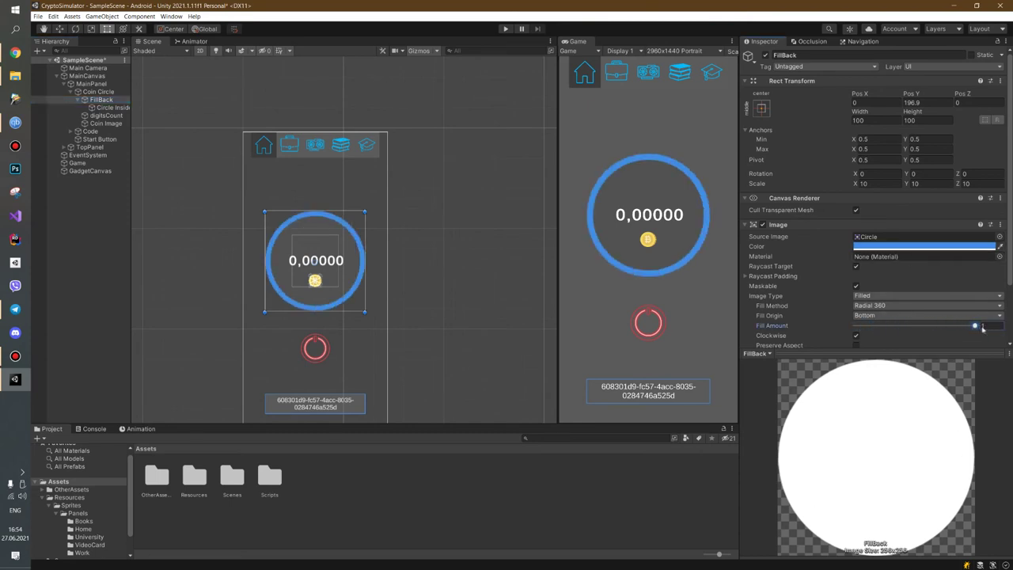
left_click(109, 107)
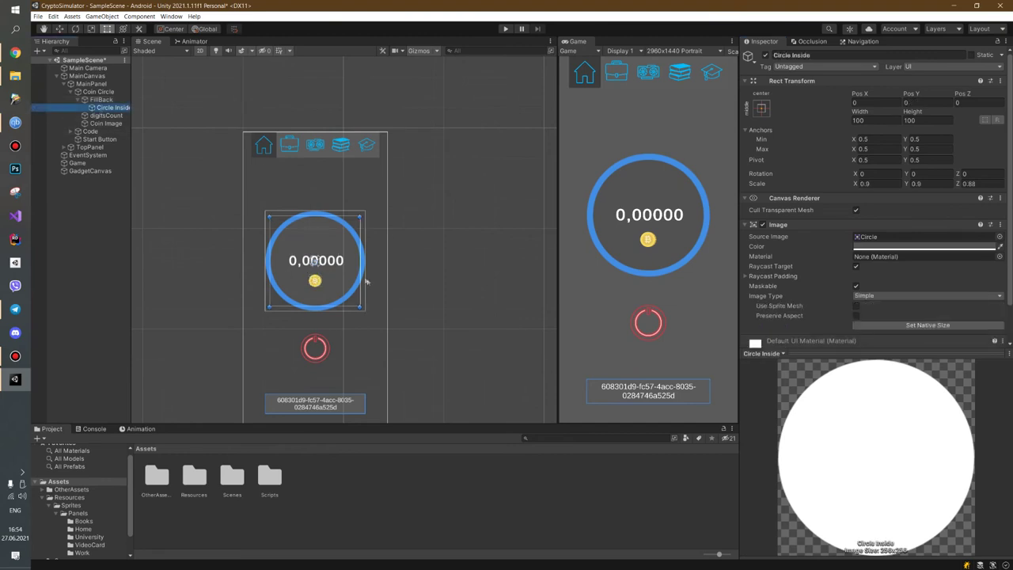
left_click_drag(367, 282, 468, 284)
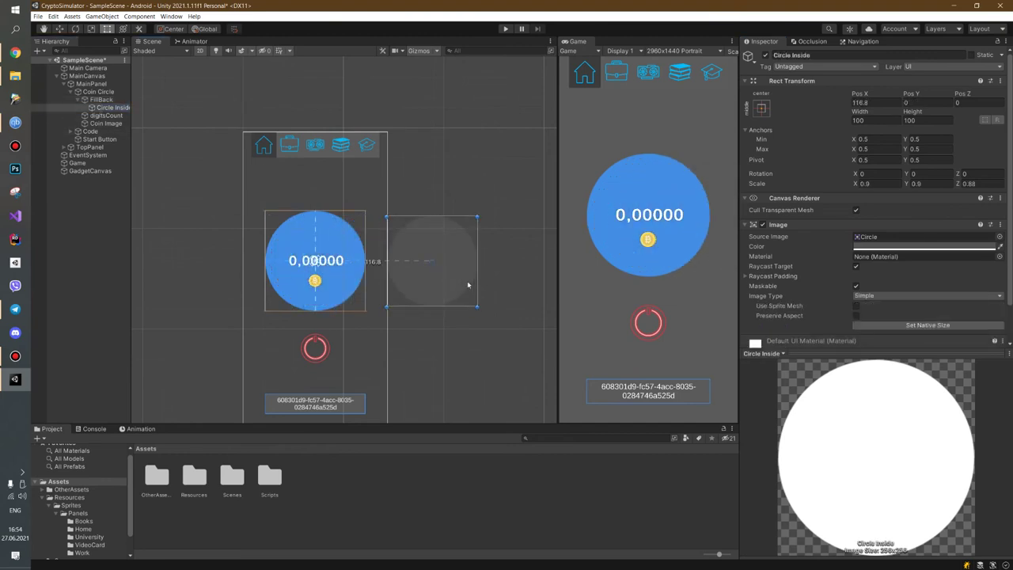
key("ctrl+z")
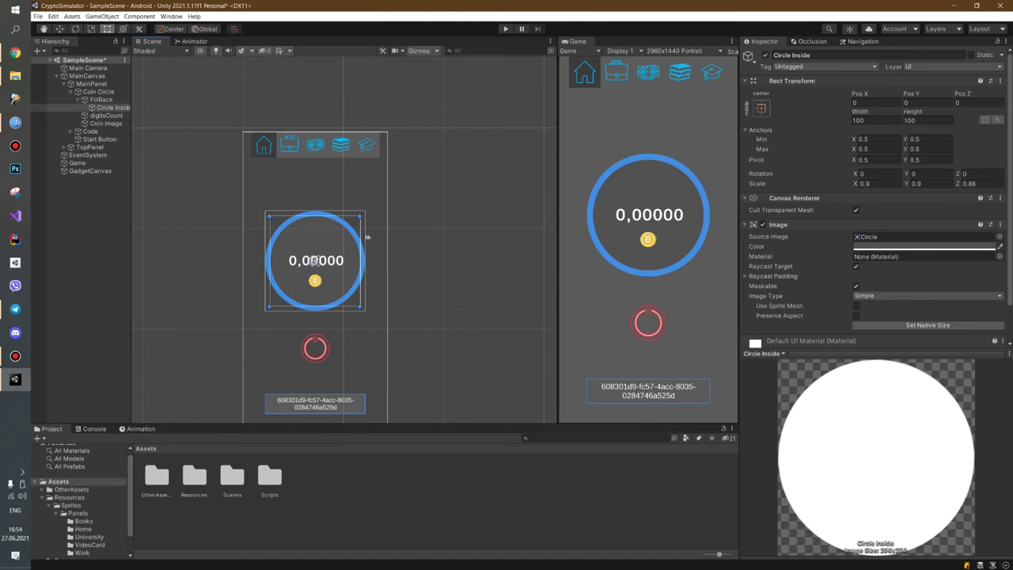
left_click(112, 109)
left_click(101, 101)
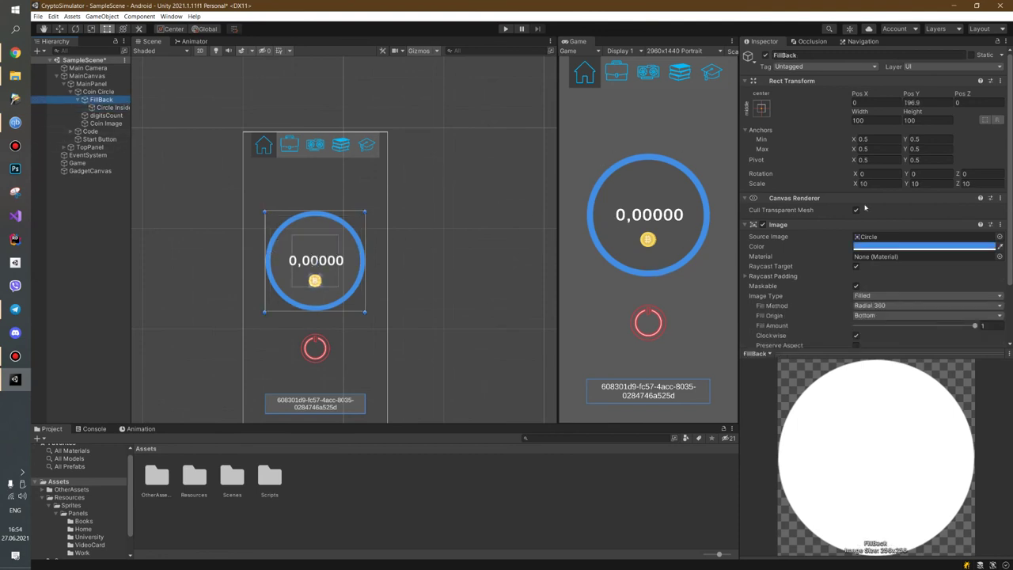
left_click(870, 295)
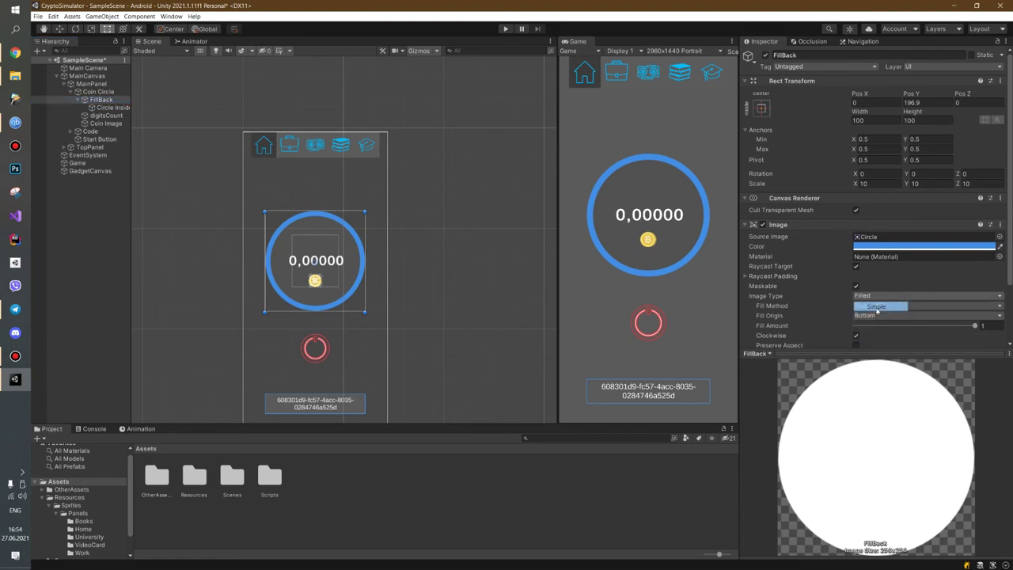
- Switch FillBack's Image Type to Simple, then back to Filled
left_click(870, 302)
left_click(911, 296)
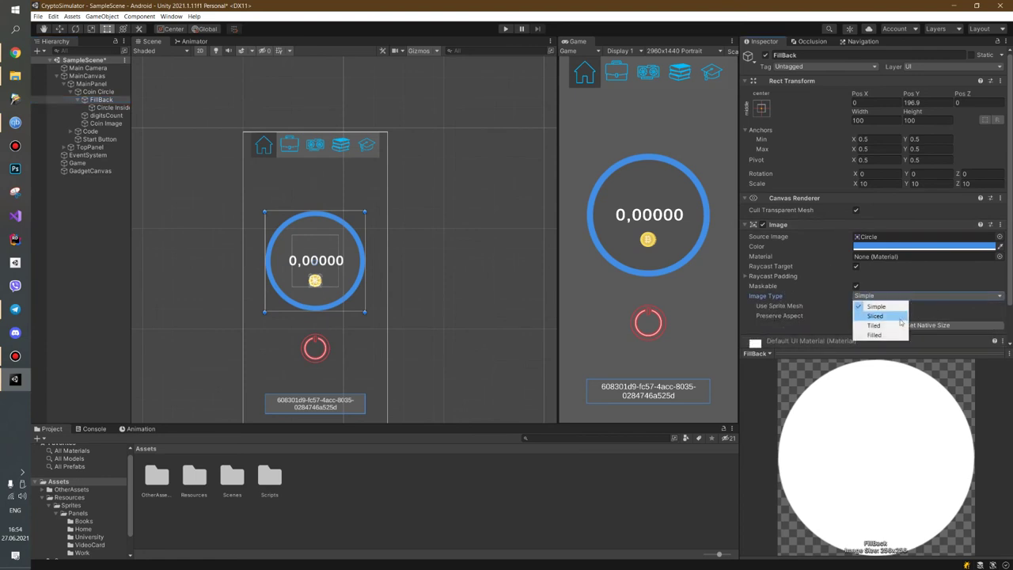
left_click(873, 335)
- Drag FillBack's Fill Amount back to 0, keeping Radial 360 as the fill method
left_click_drag(974, 326, 853, 326)
left_click(870, 305)
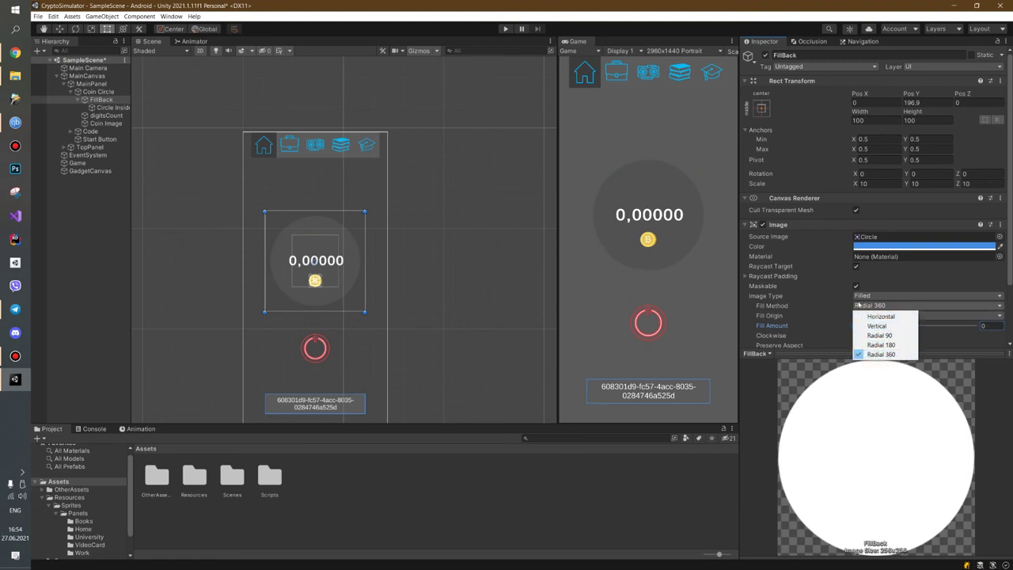
left_click(907, 283)
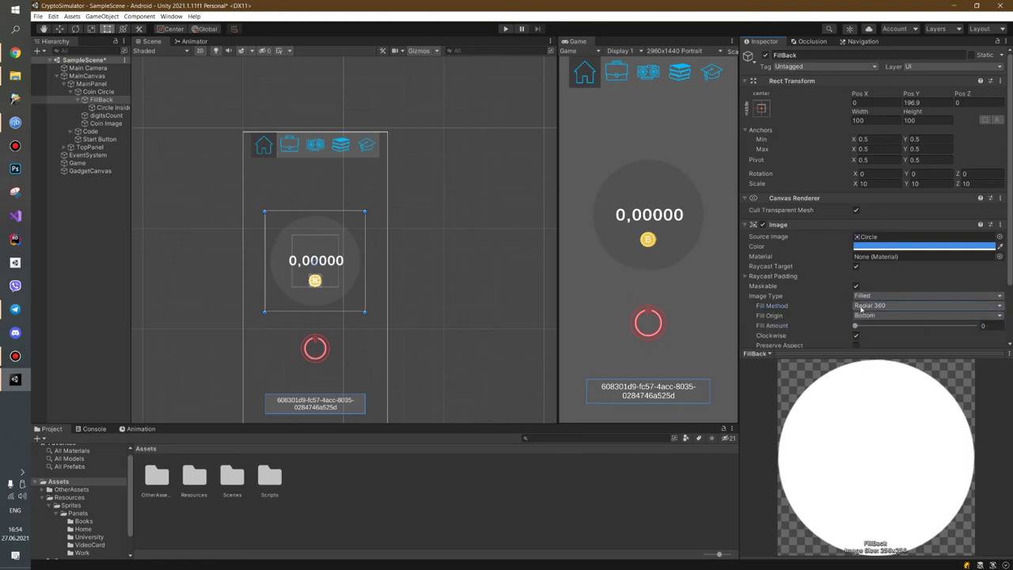